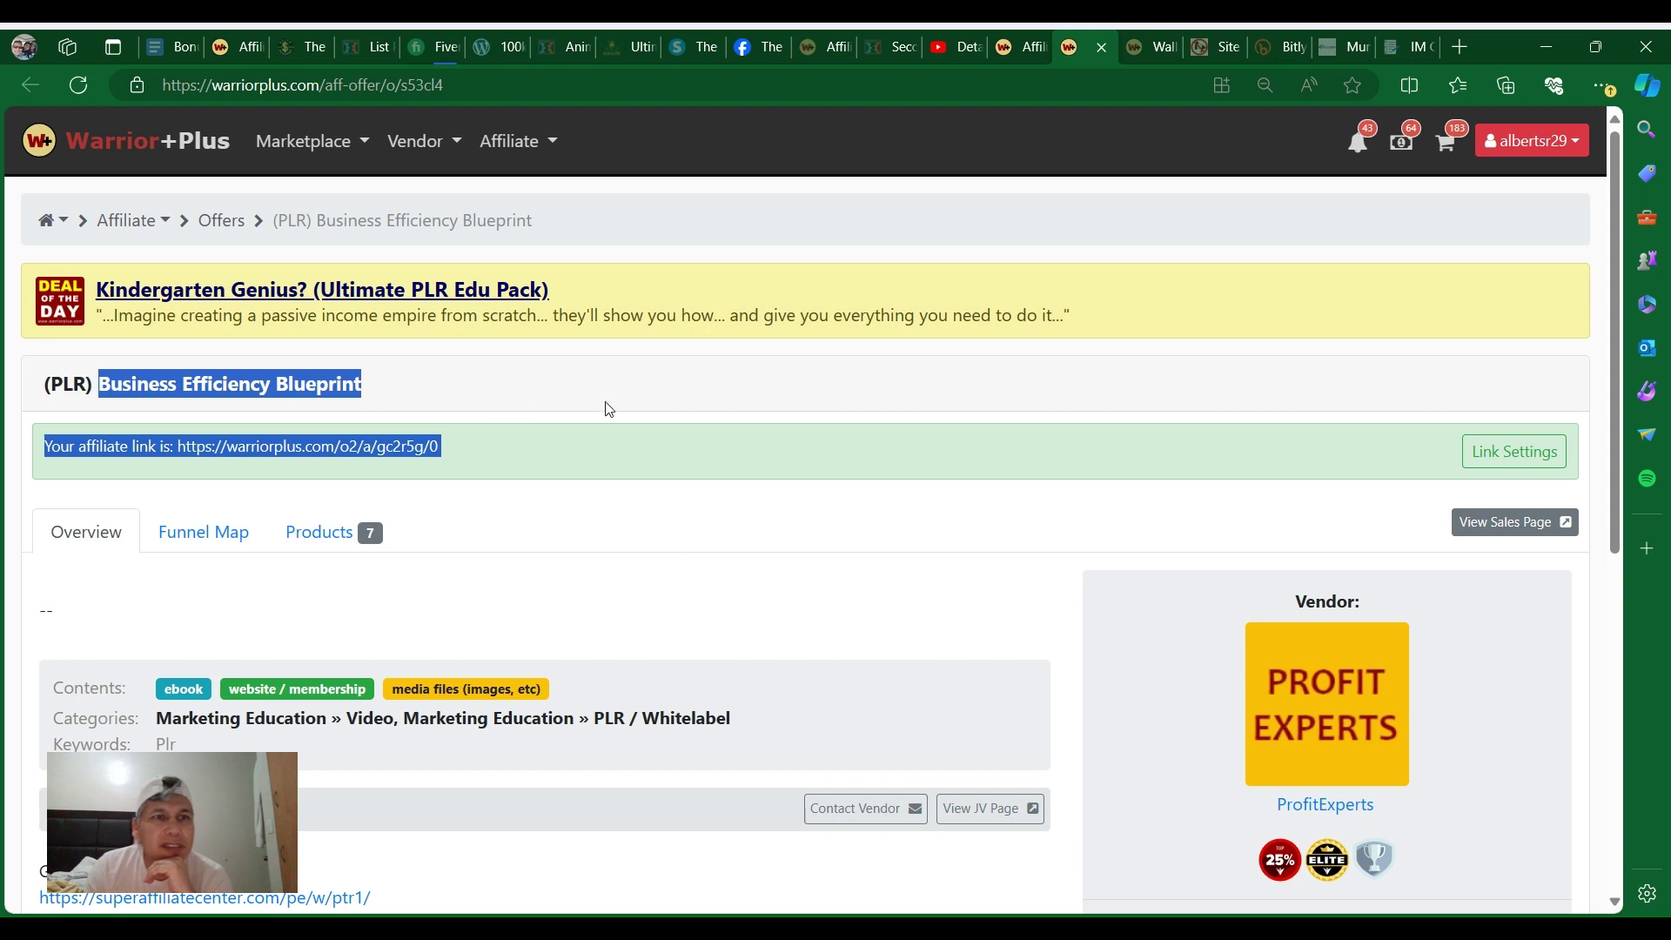
Show the Products table listing the seven Business Efficiency Blueprint products with prices and commissions.
click(509, 413)
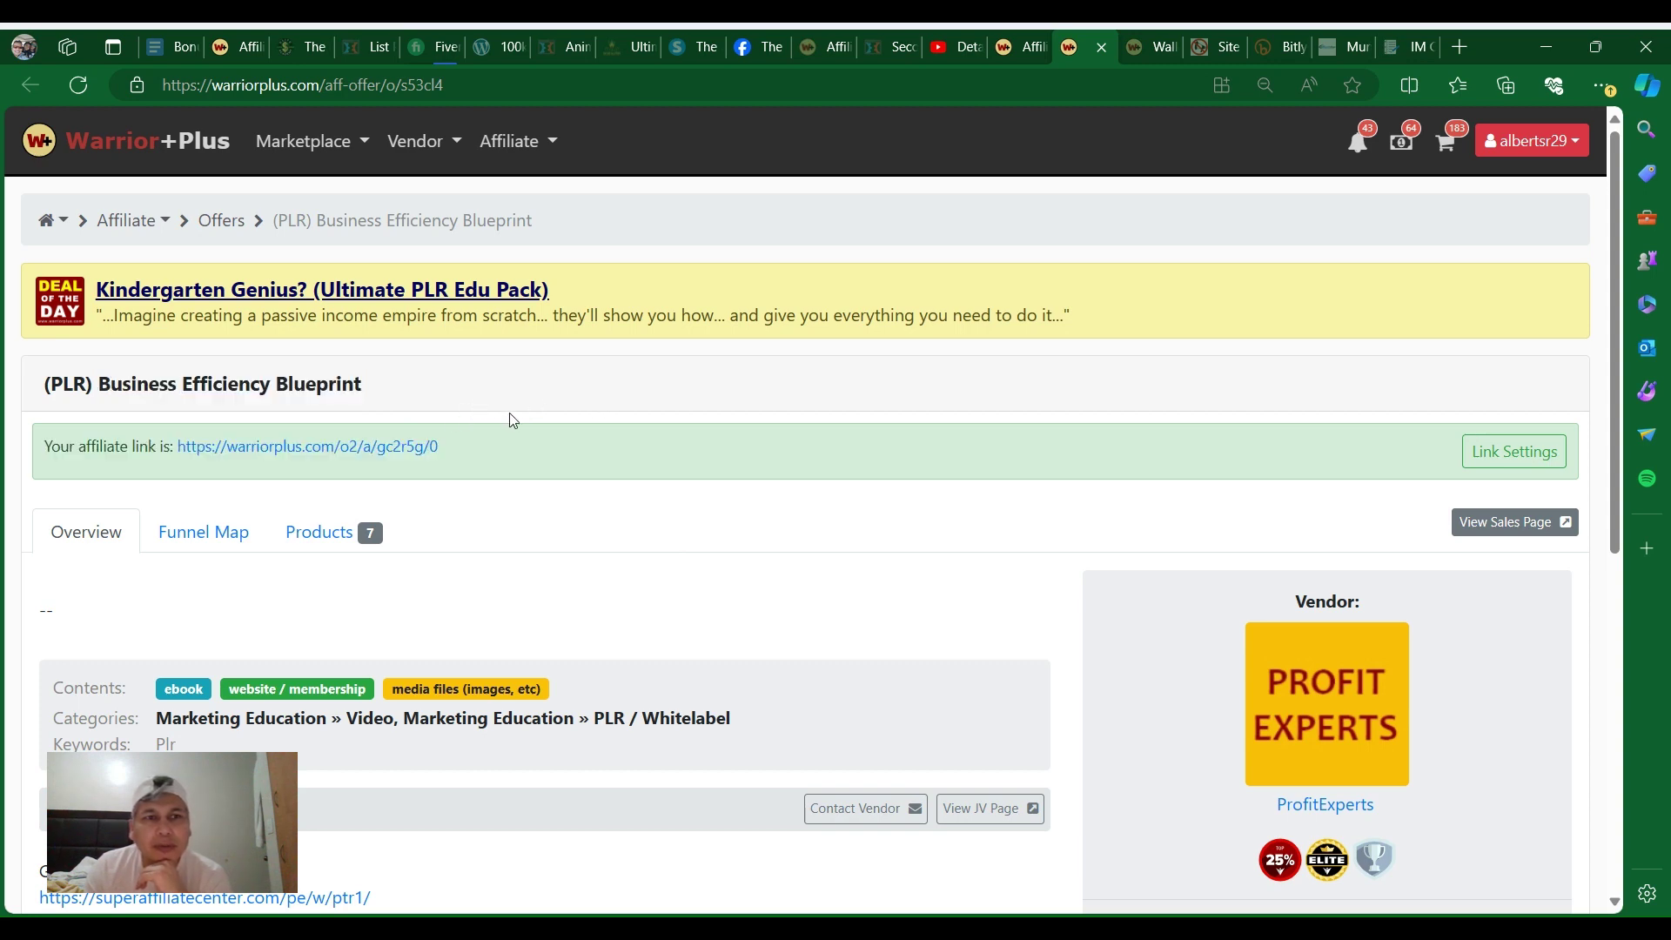
scroll(590, 514, down, 1)
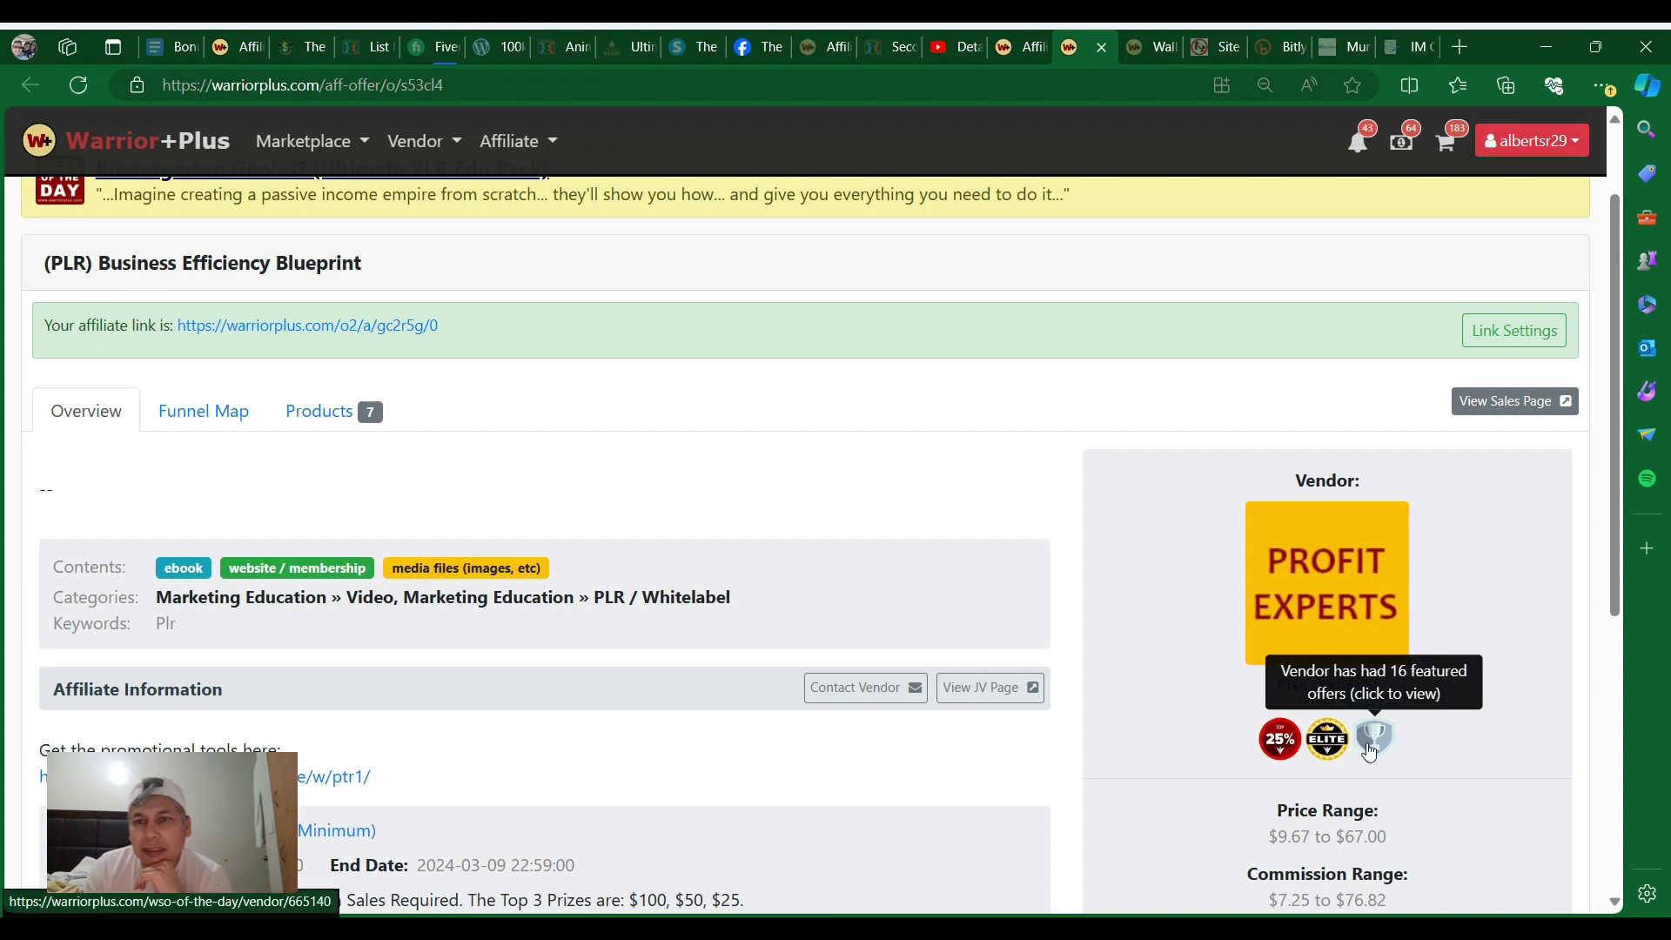
mouse_move(1373, 859)
scroll(914, 587, down, 1)
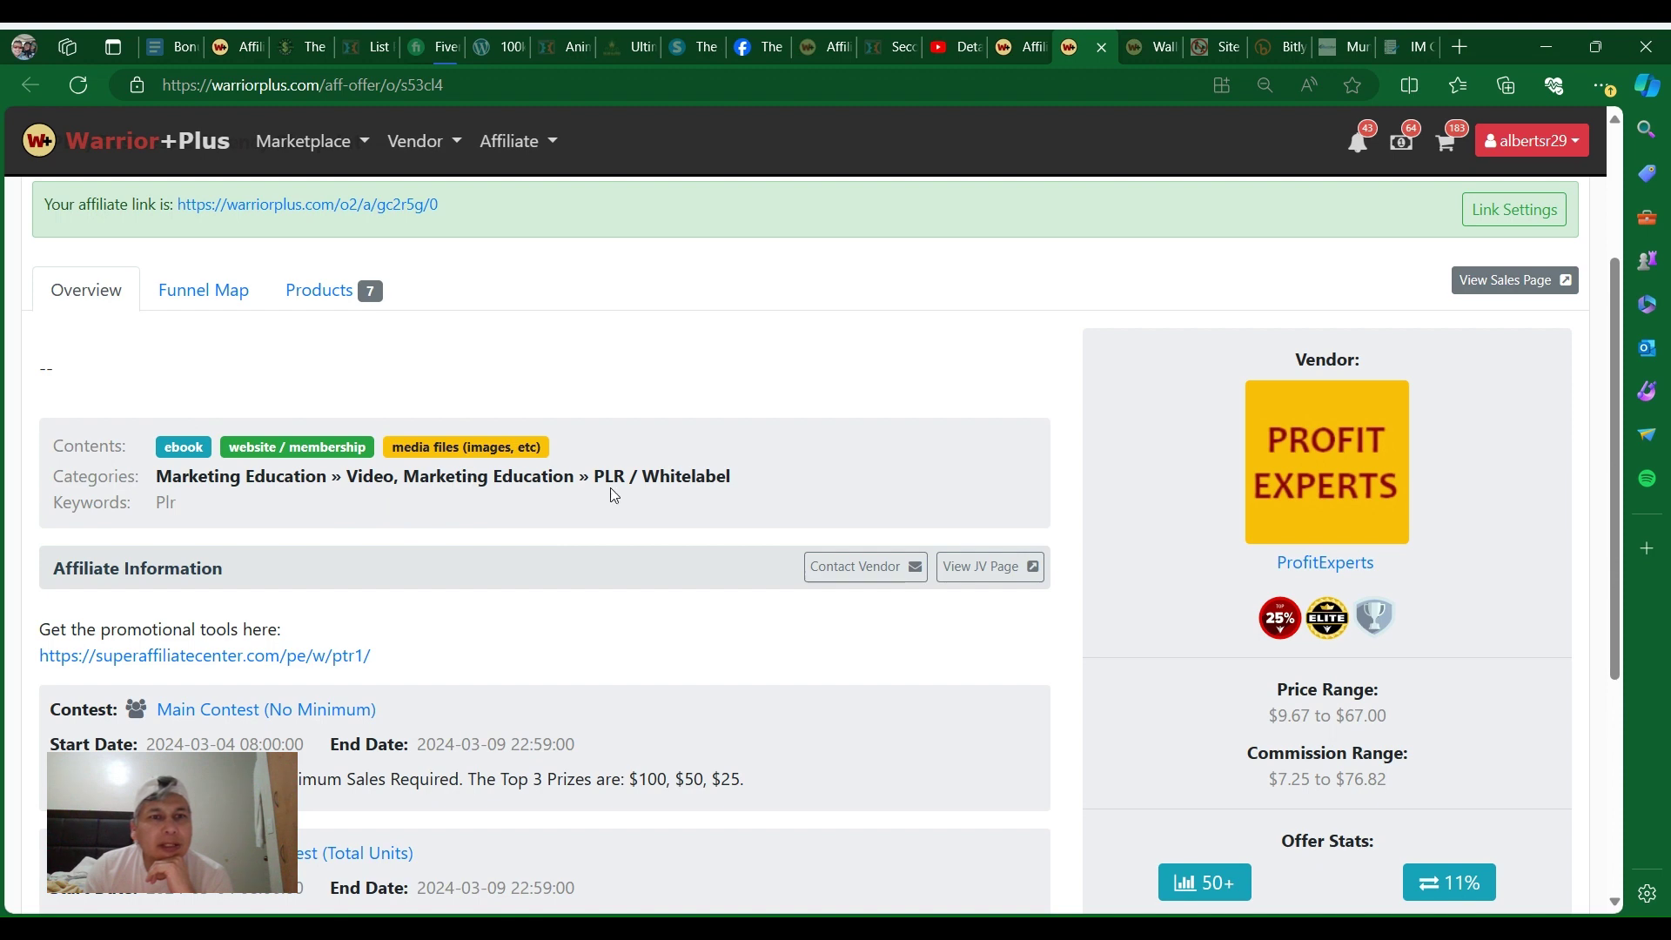
scroll(425, 547, down, 3)
scroll(424, 548, down, 3)
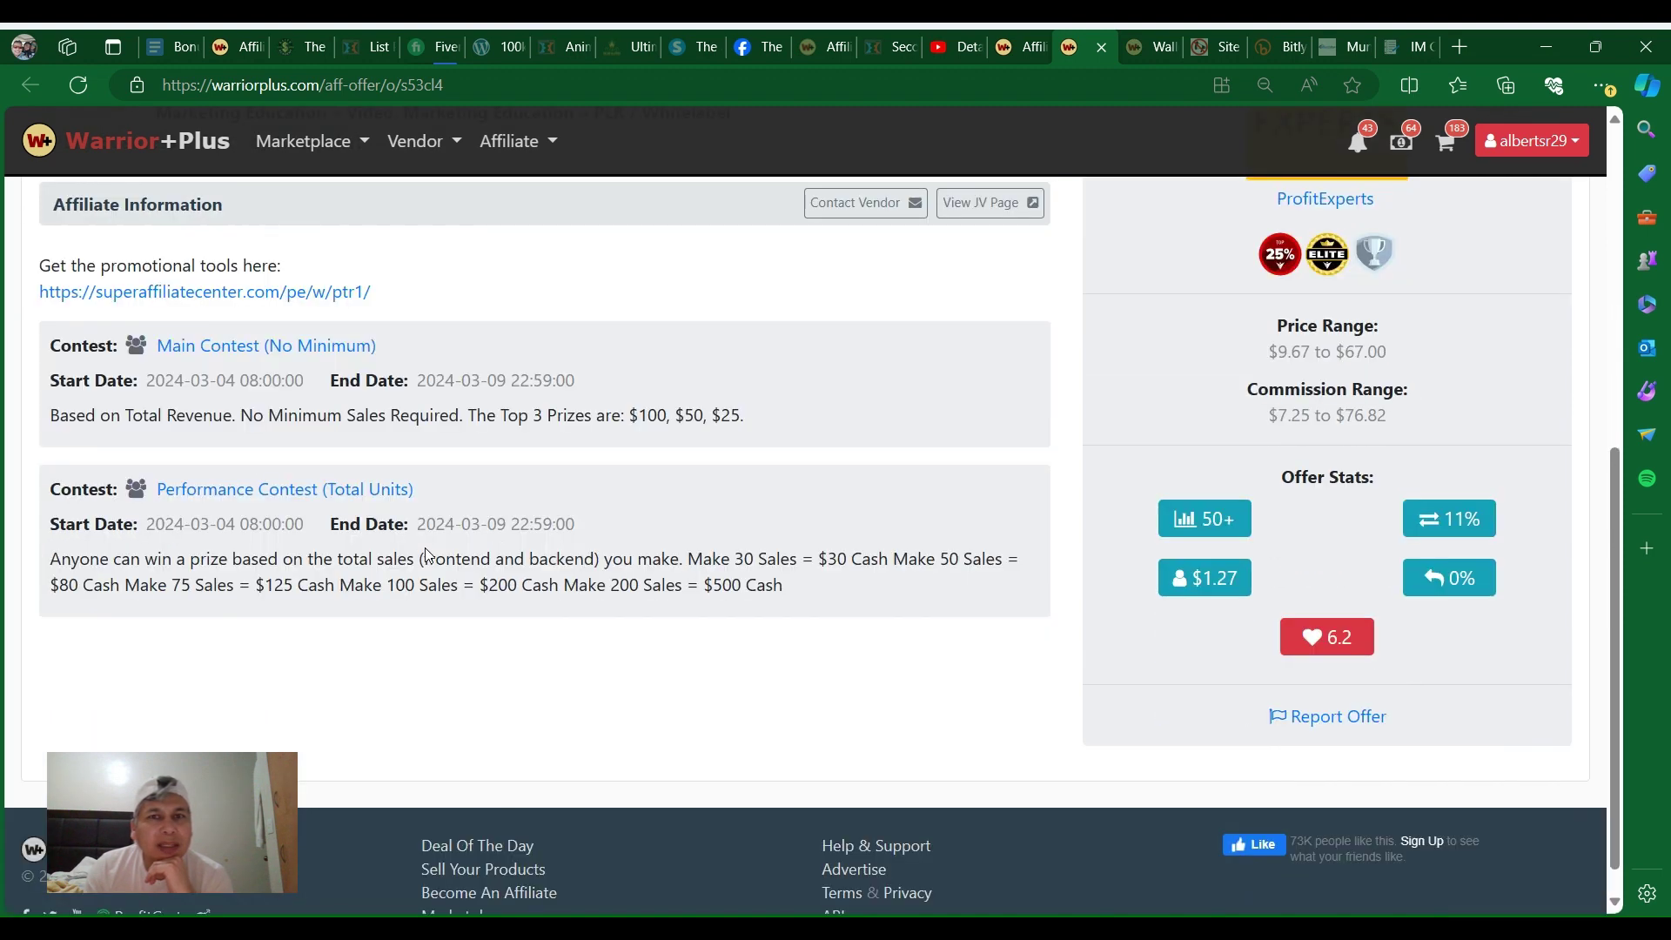
scroll(644, 573, up, 6)
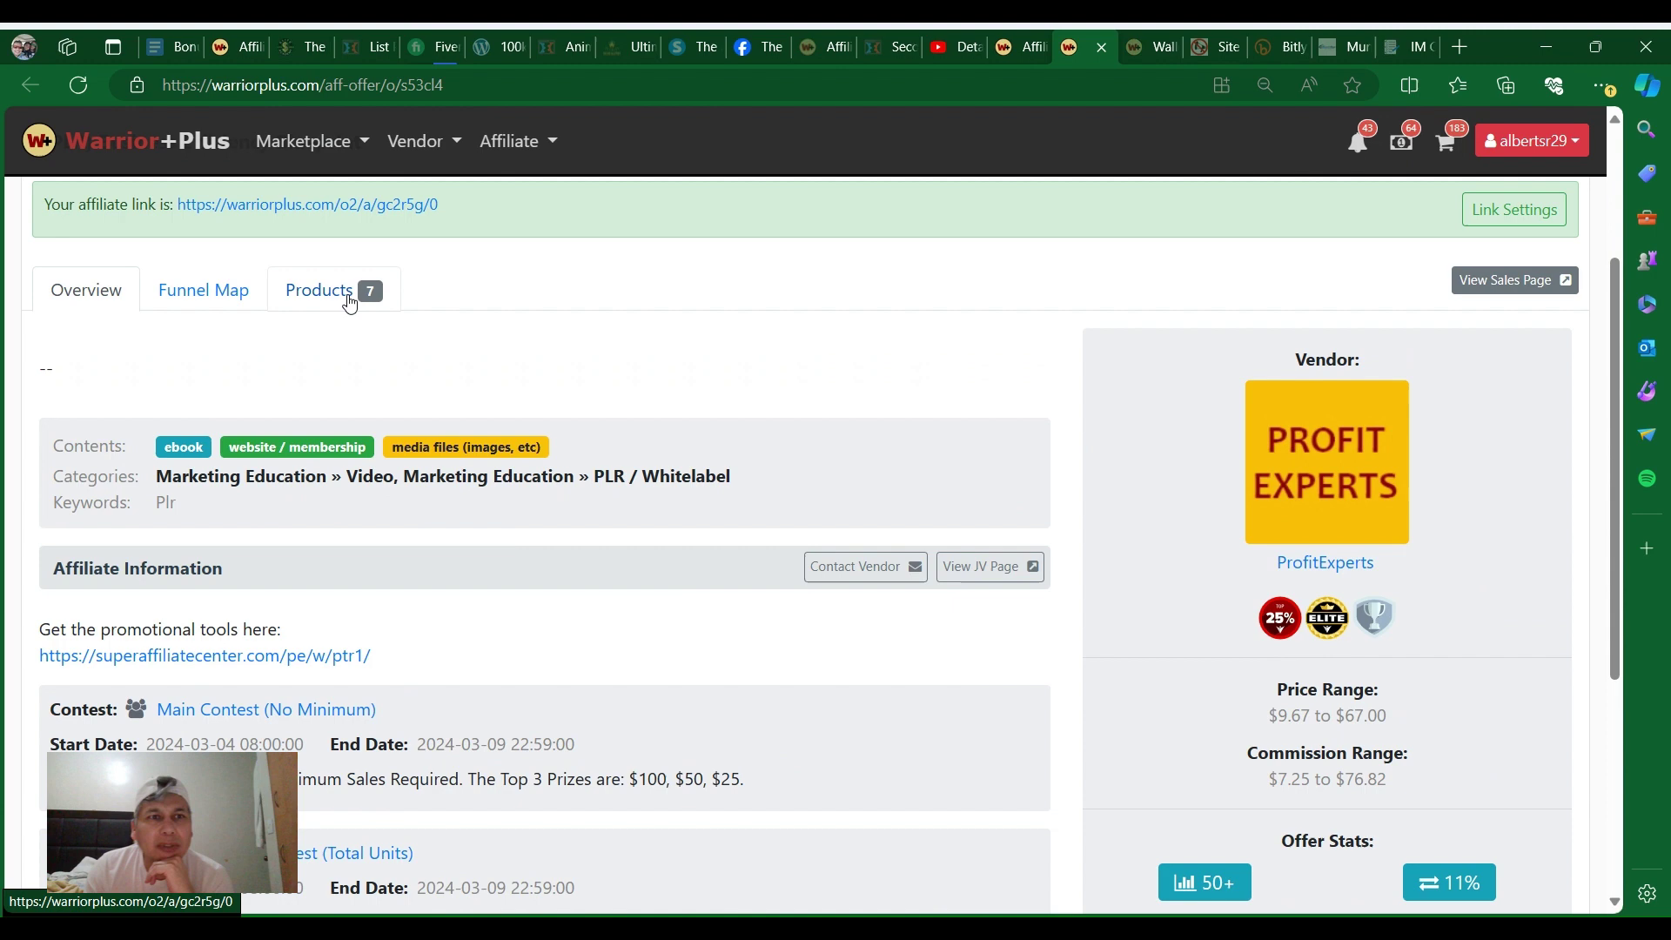
click(319, 291)
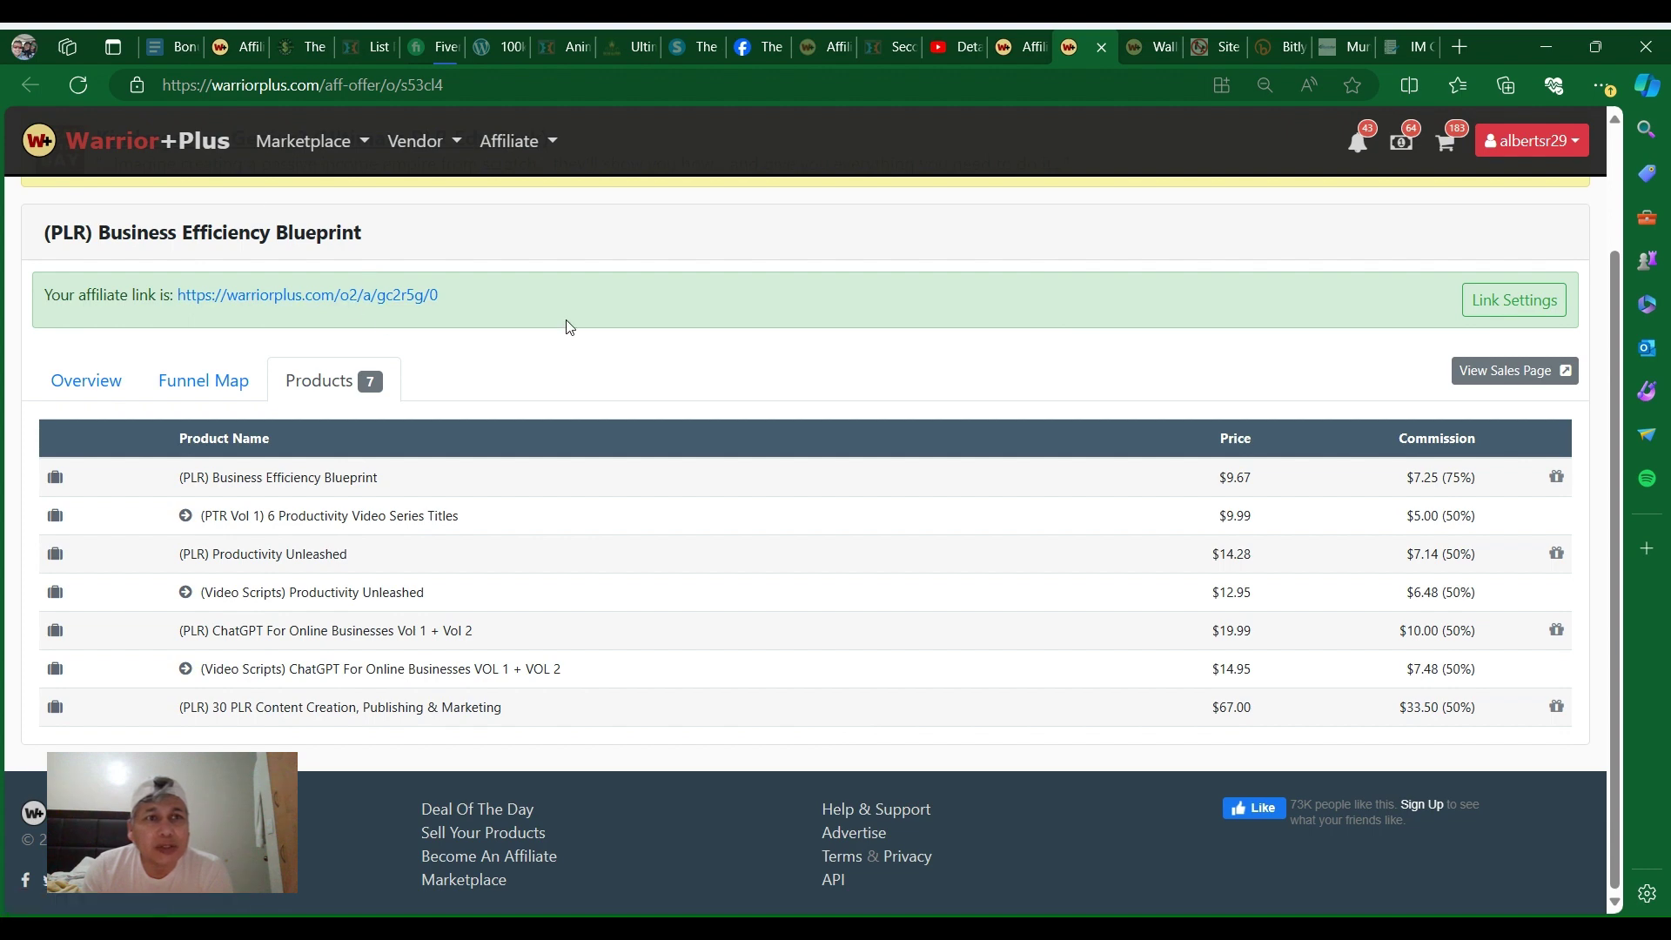
Switch to the 'Special bonus package!' Google Doc and clear the text selection.
click(157, 47)
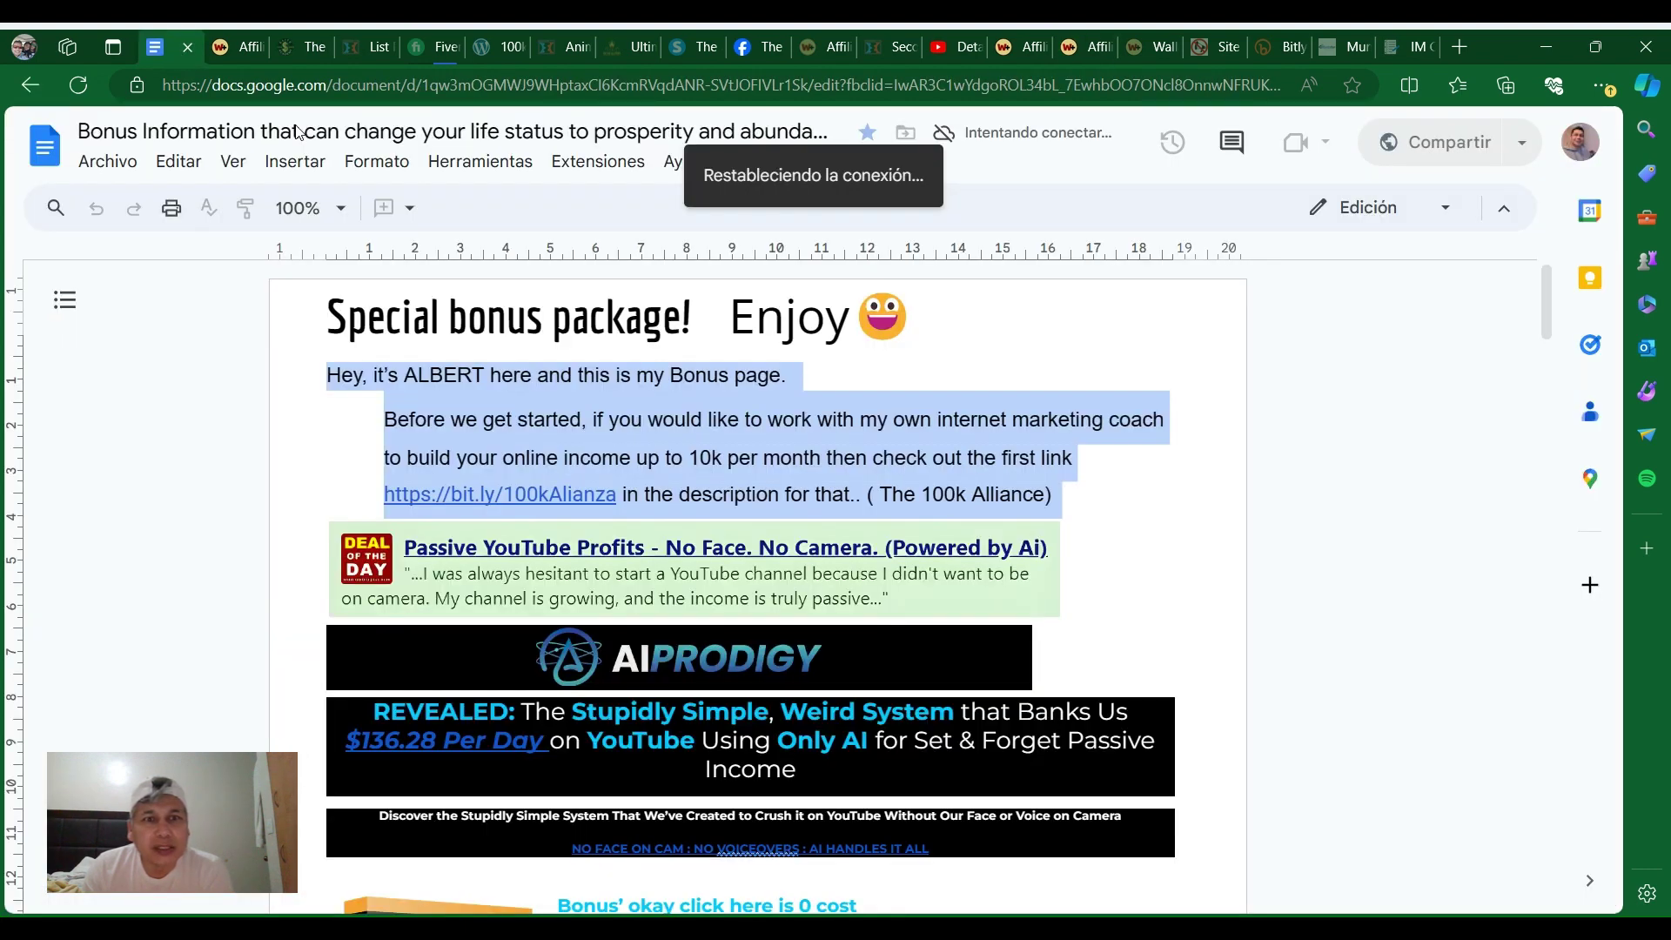
click(324, 449)
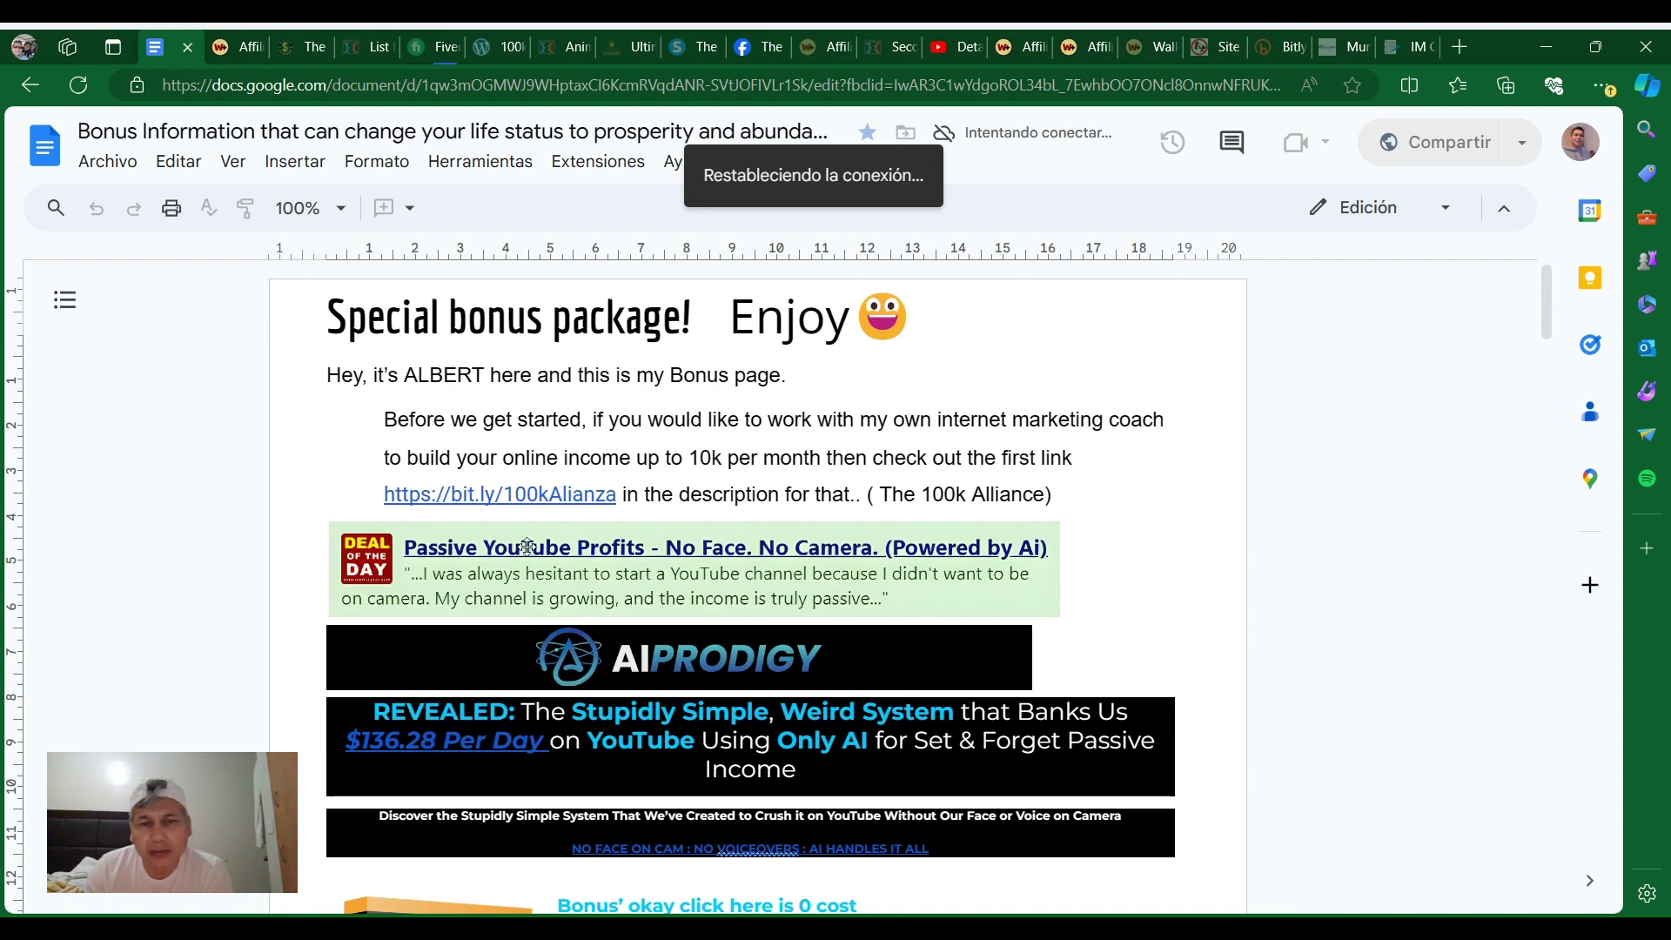
scroll(527, 574, down, 3)
scroll(528, 573, down, 1)
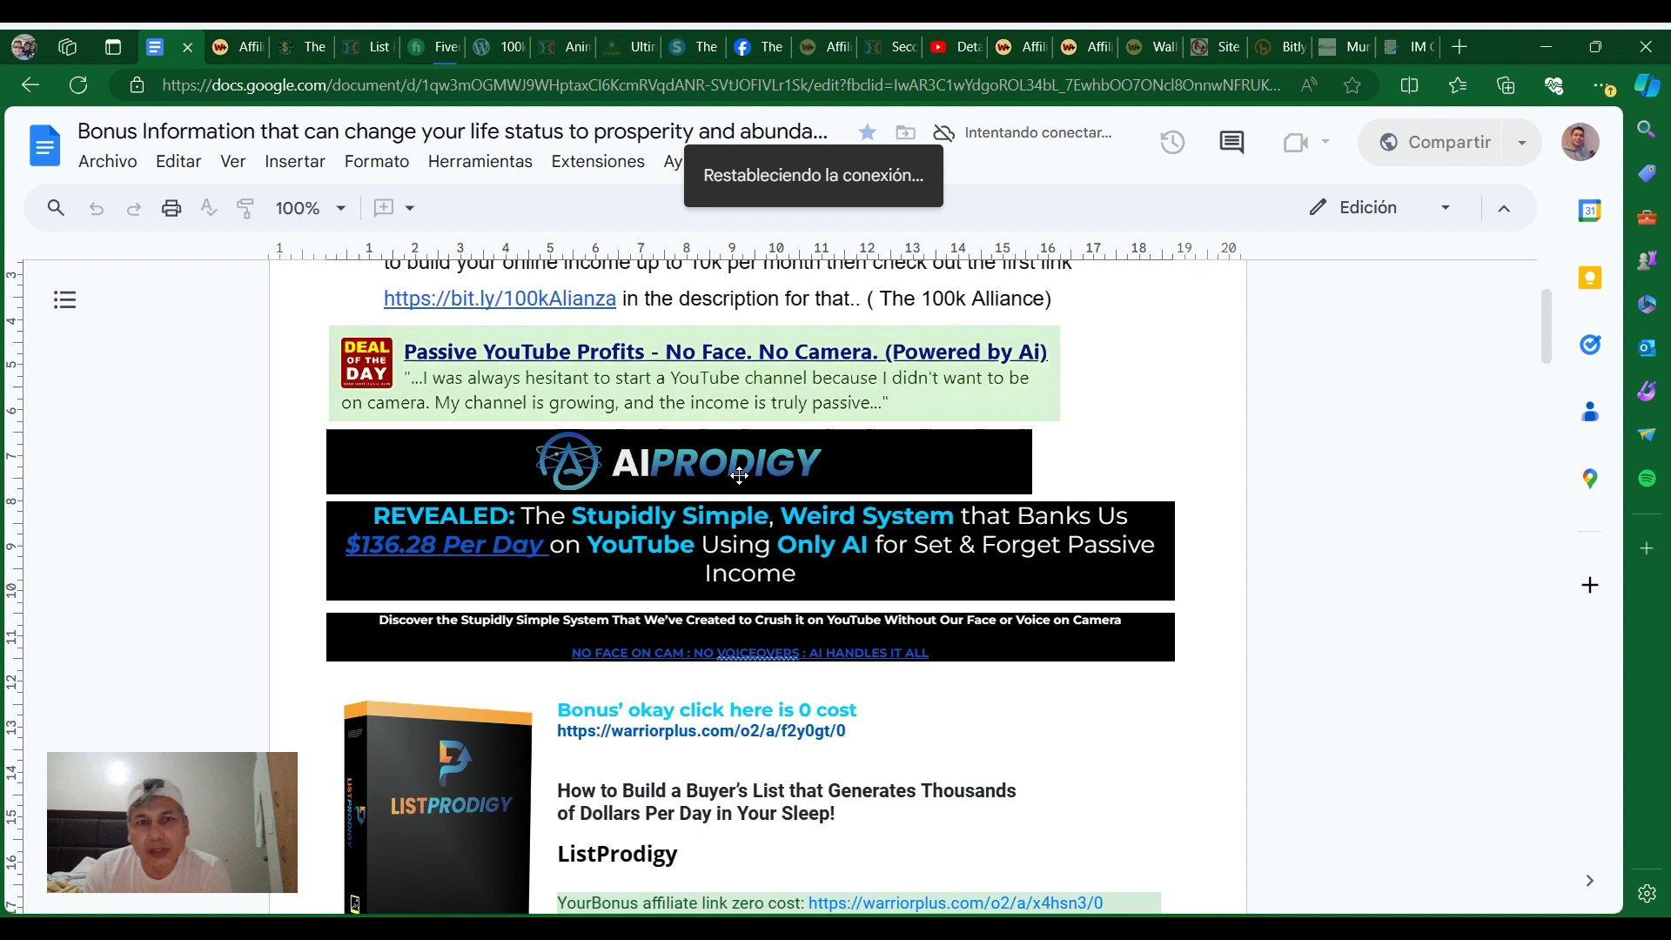
scroll(735, 476, down, 3)
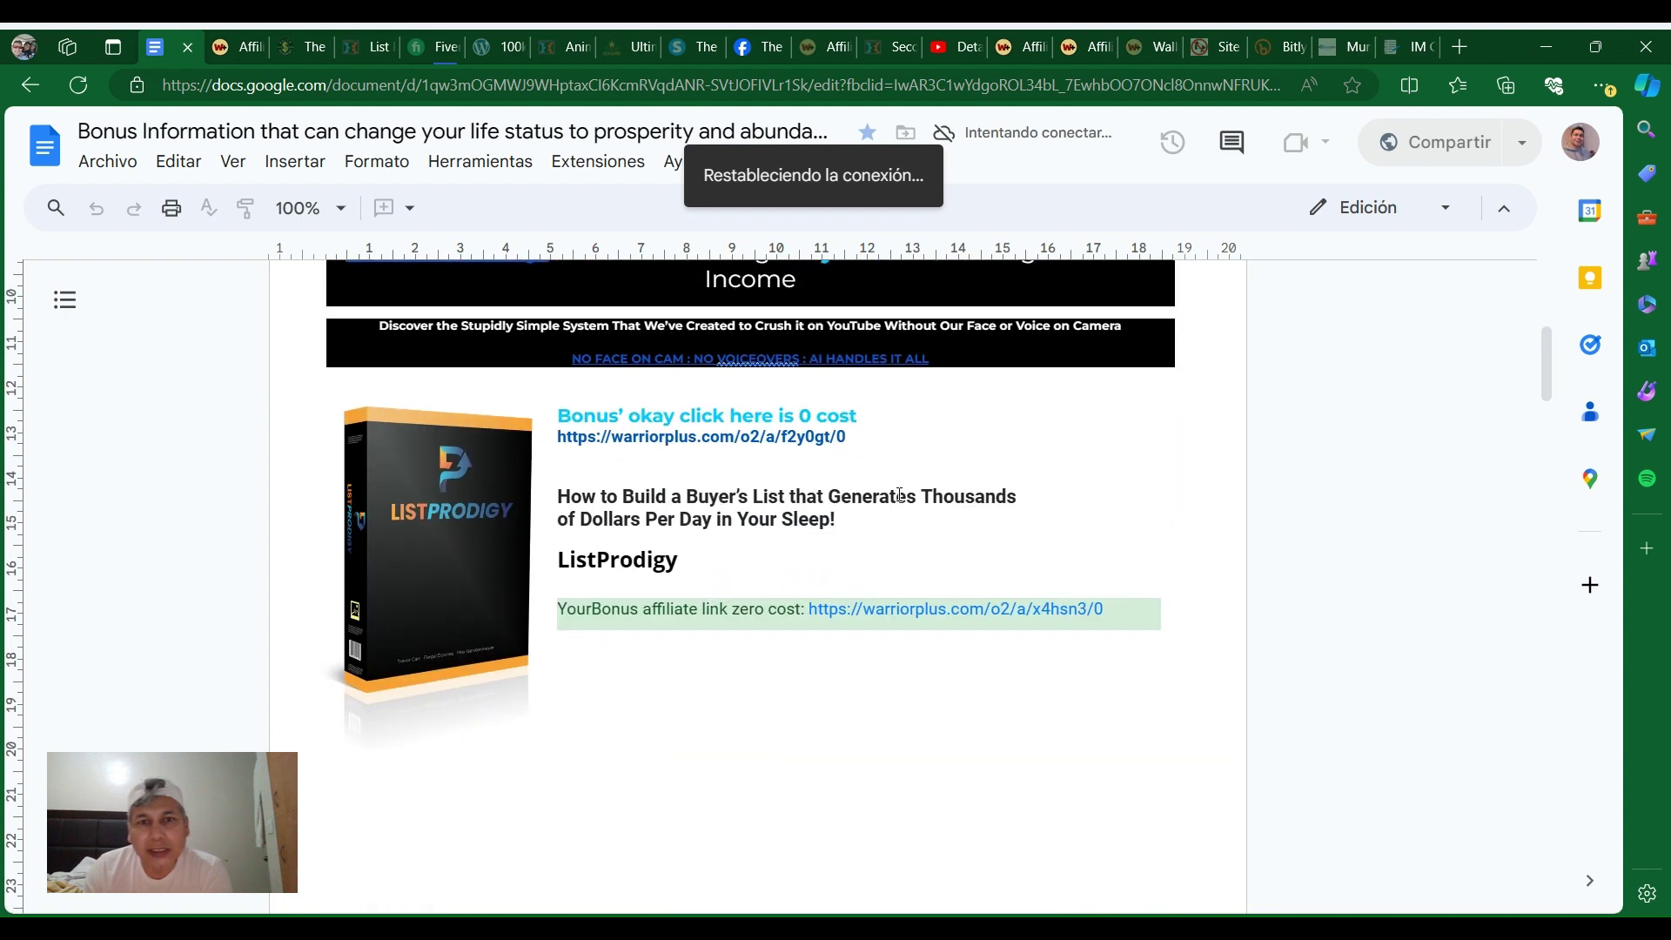
scroll(485, 541, down, 5)
scroll(487, 542, down, 3)
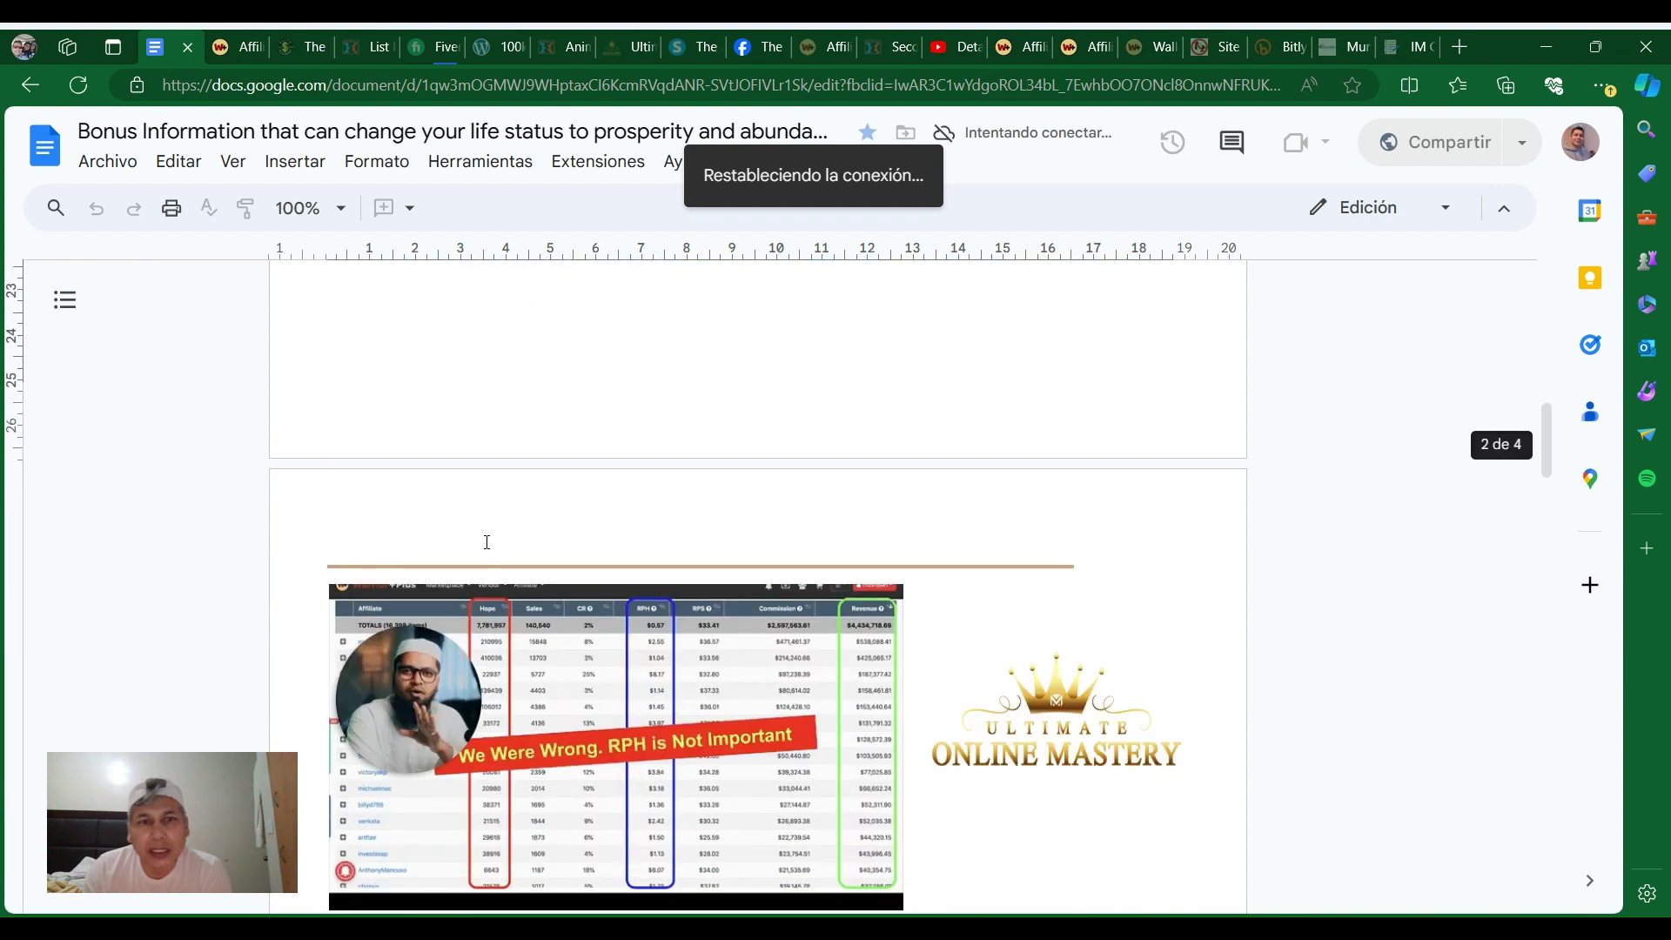
scroll(485, 541, down, 3)
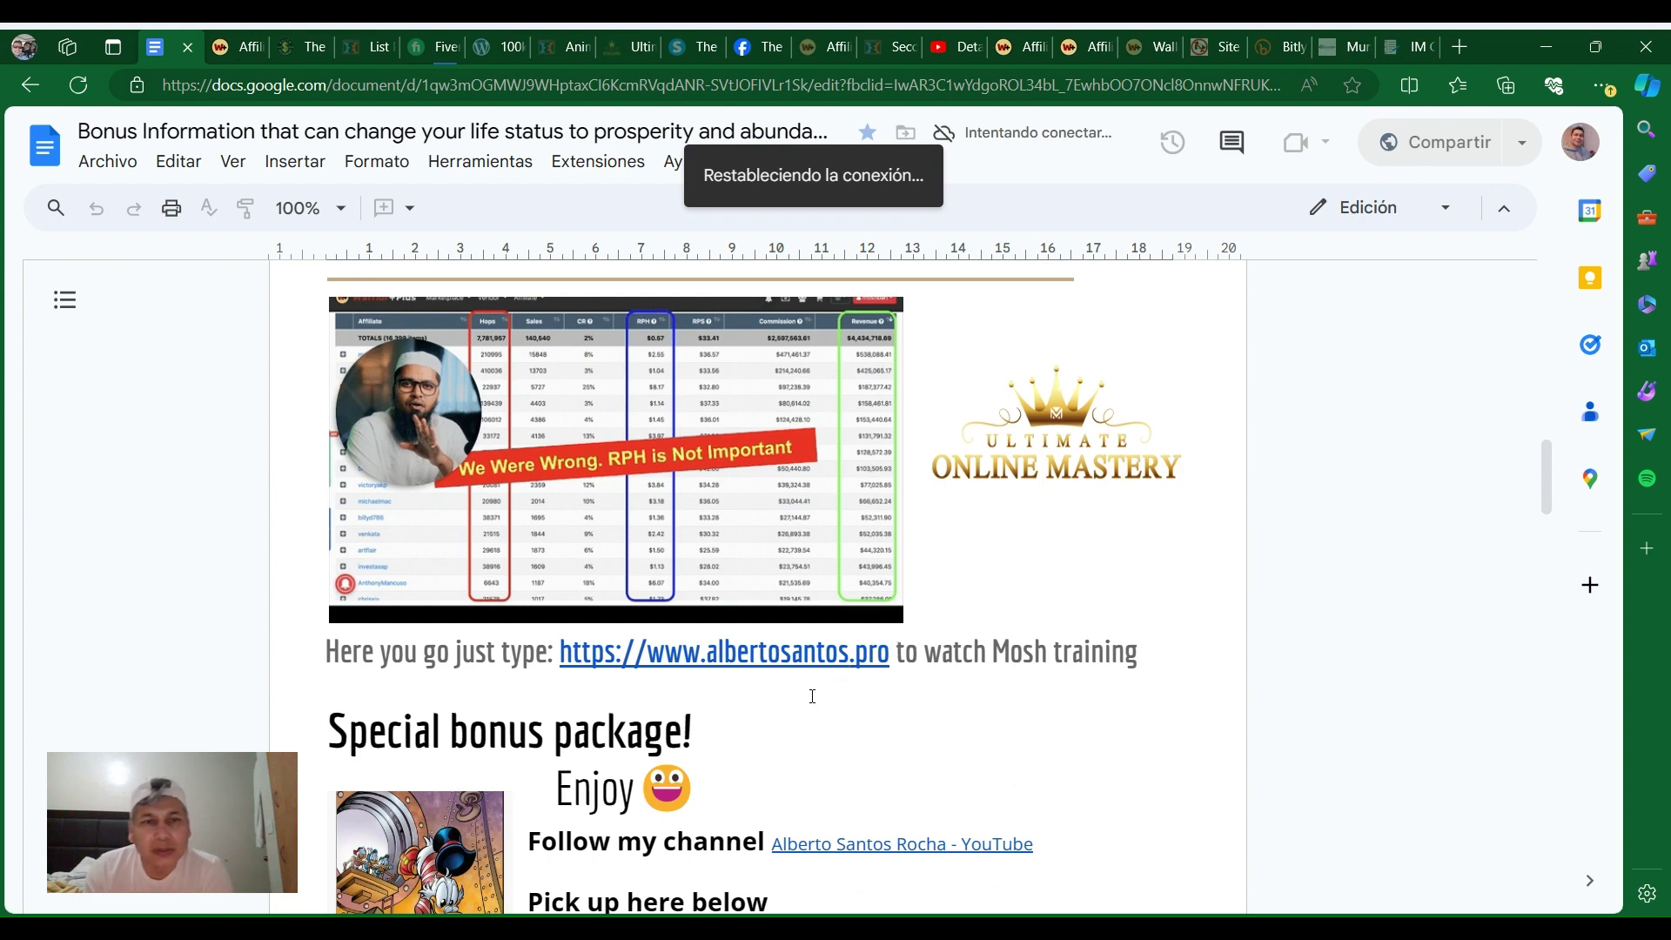
scroll(811, 695, down, 3)
scroll(653, 705, down, 4)
scroll(305, 711, down, 3)
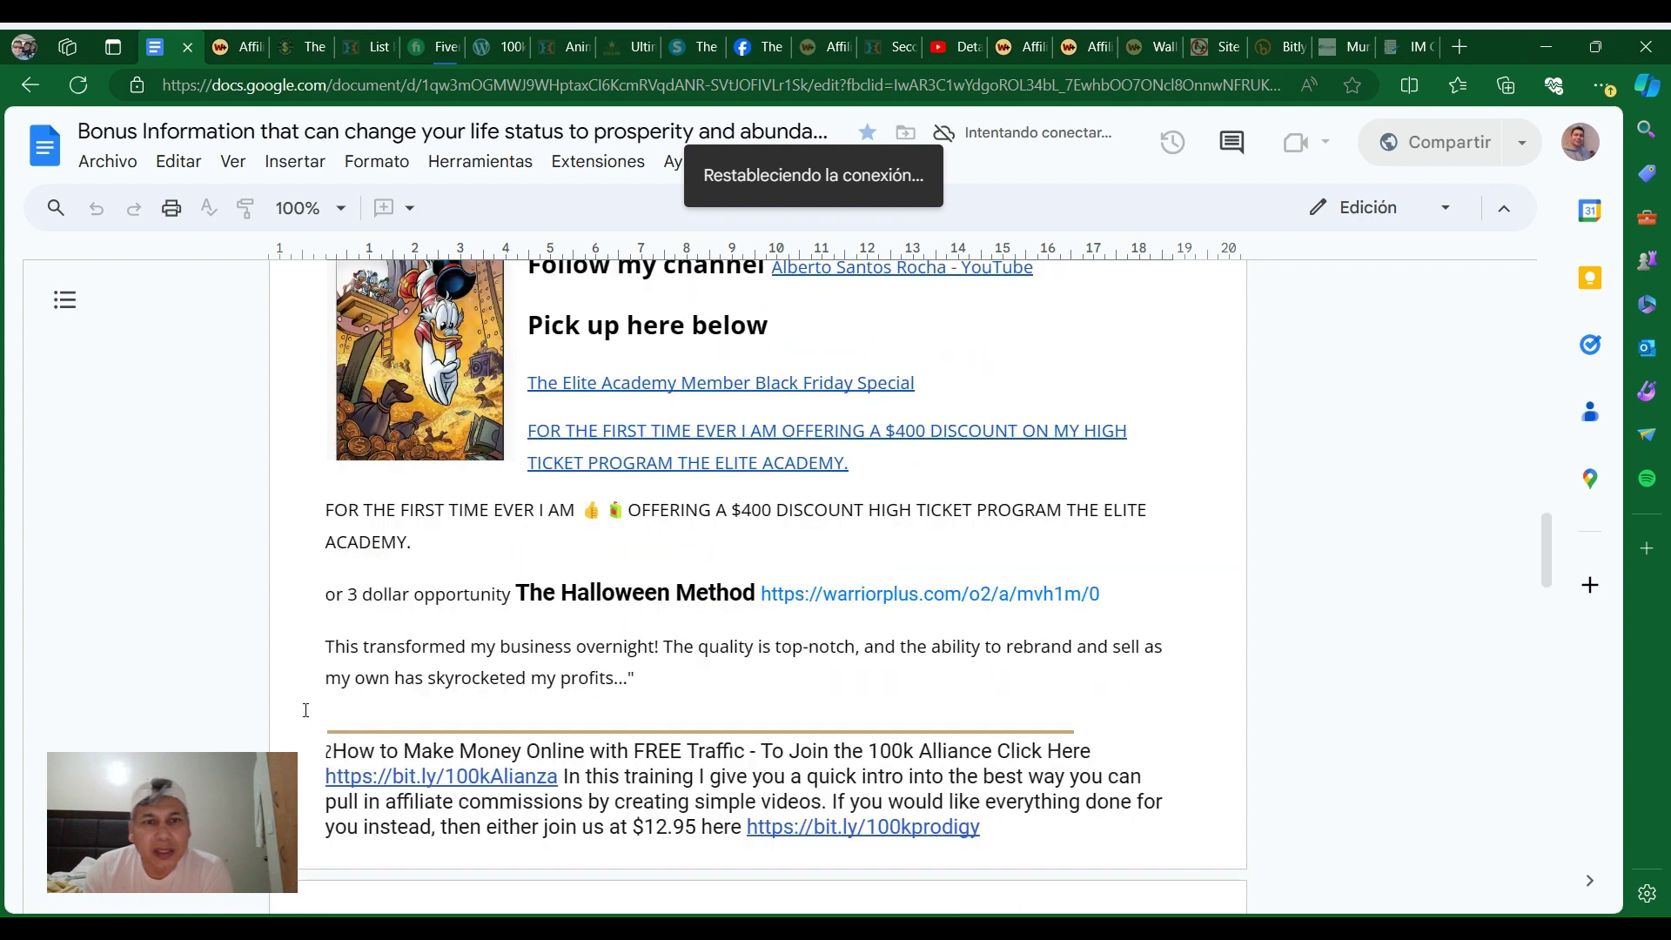
scroll(305, 711, down, 1)
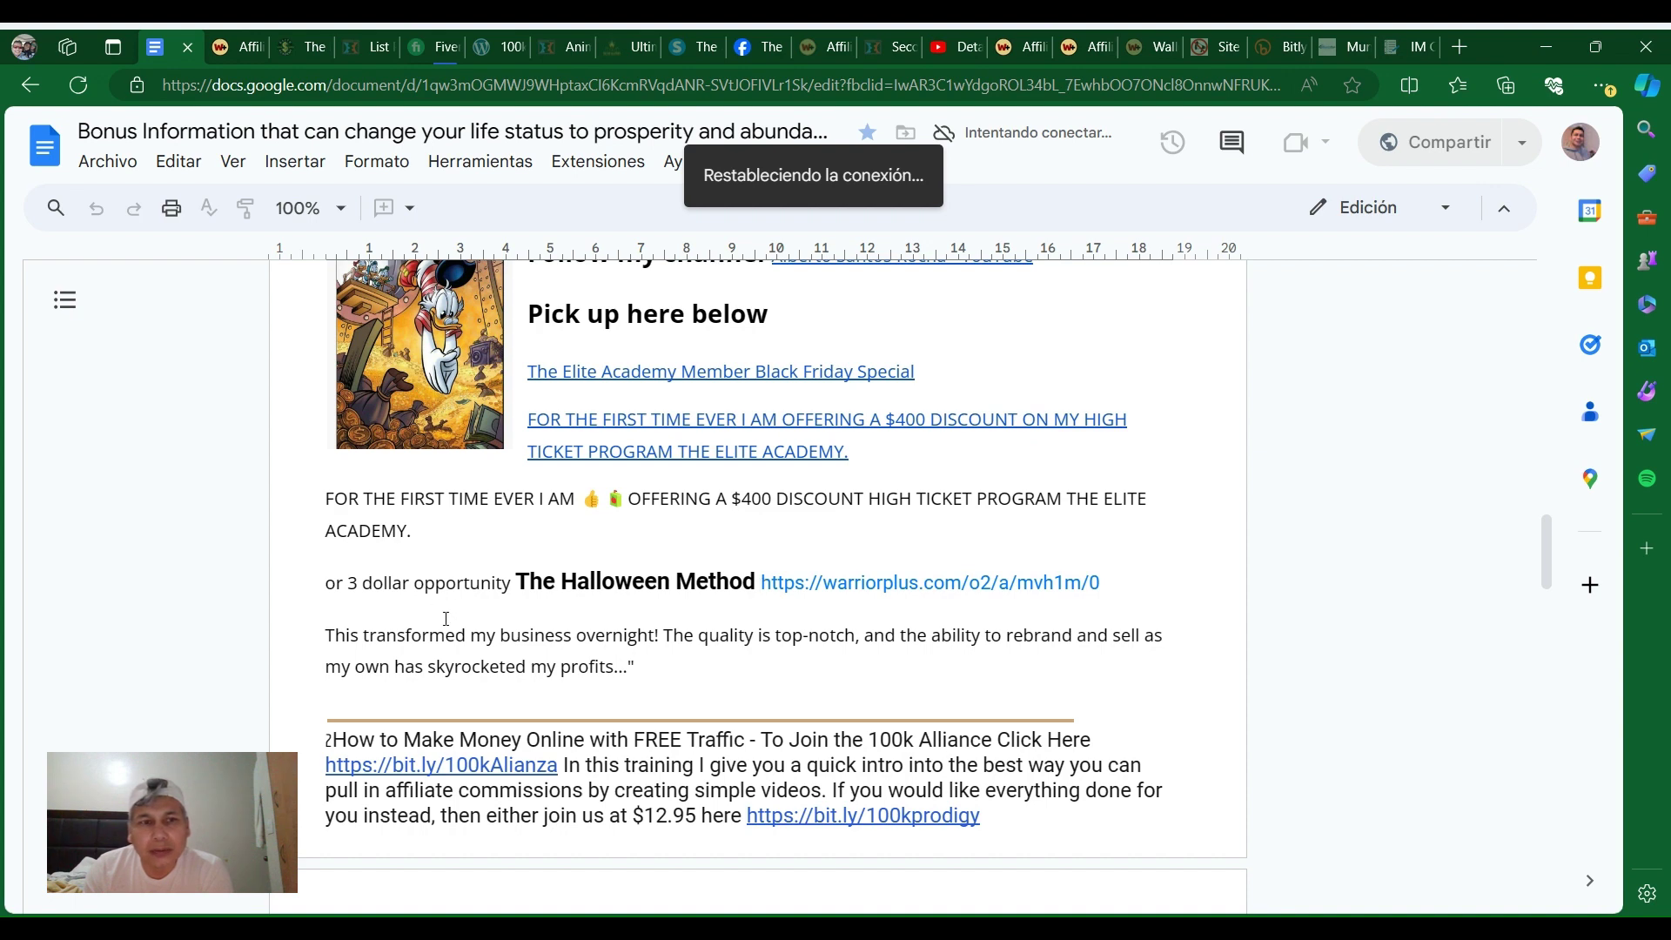
scroll(556, 619, down, 3)
scroll(557, 620, down, 4)
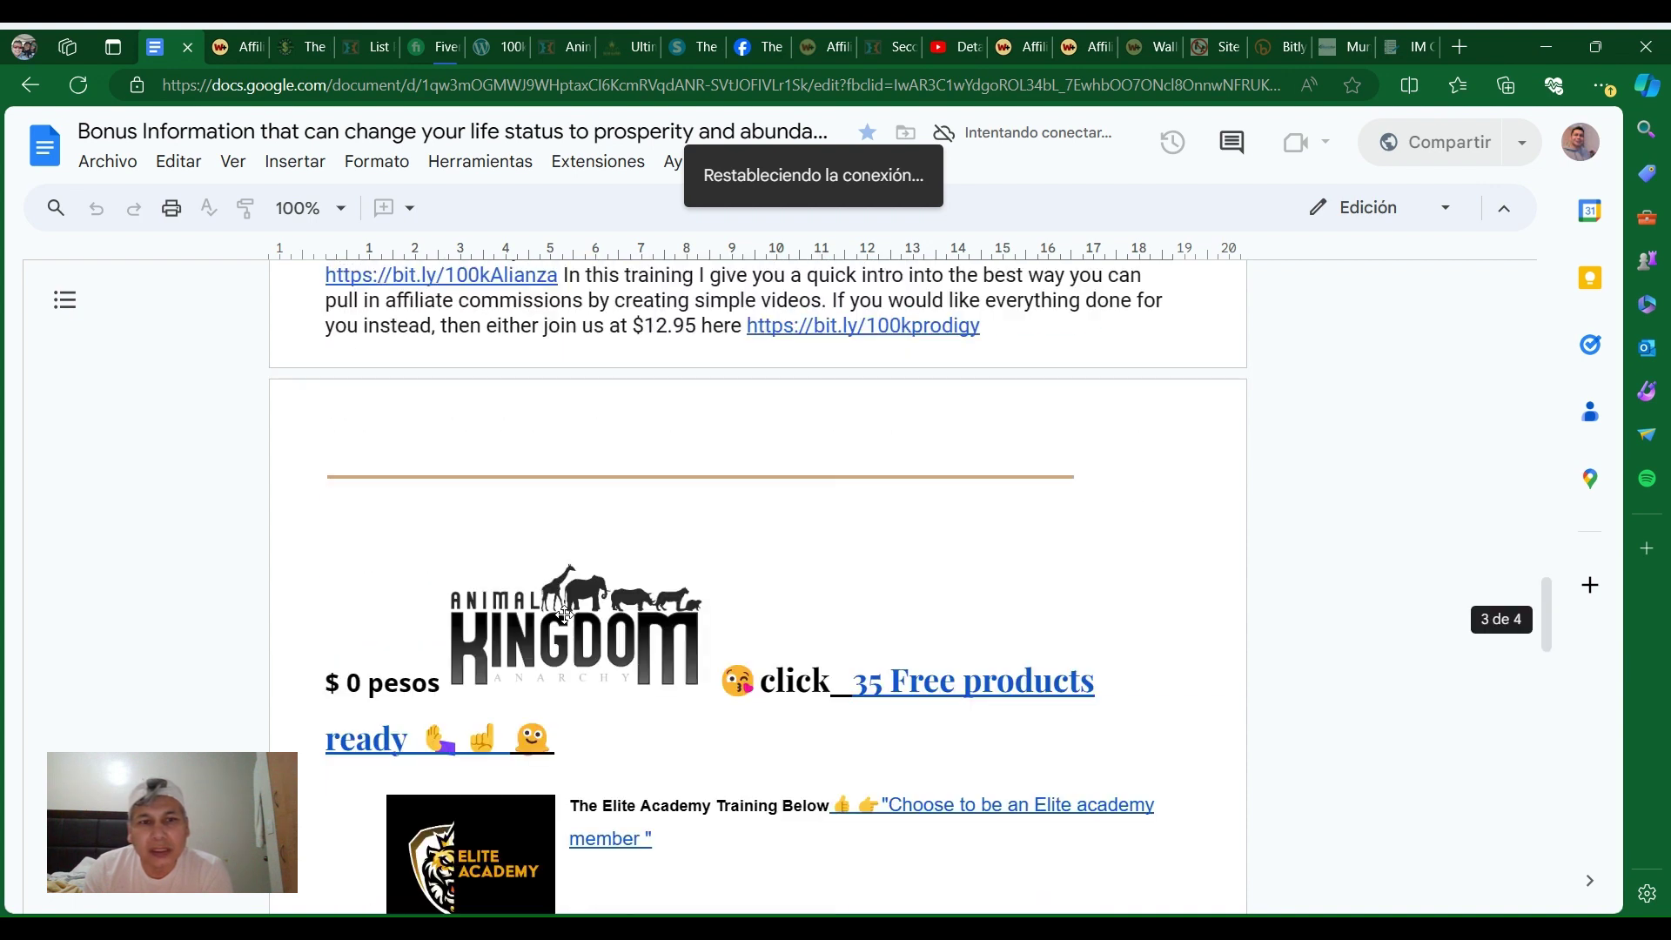
scroll(654, 628, down, 3)
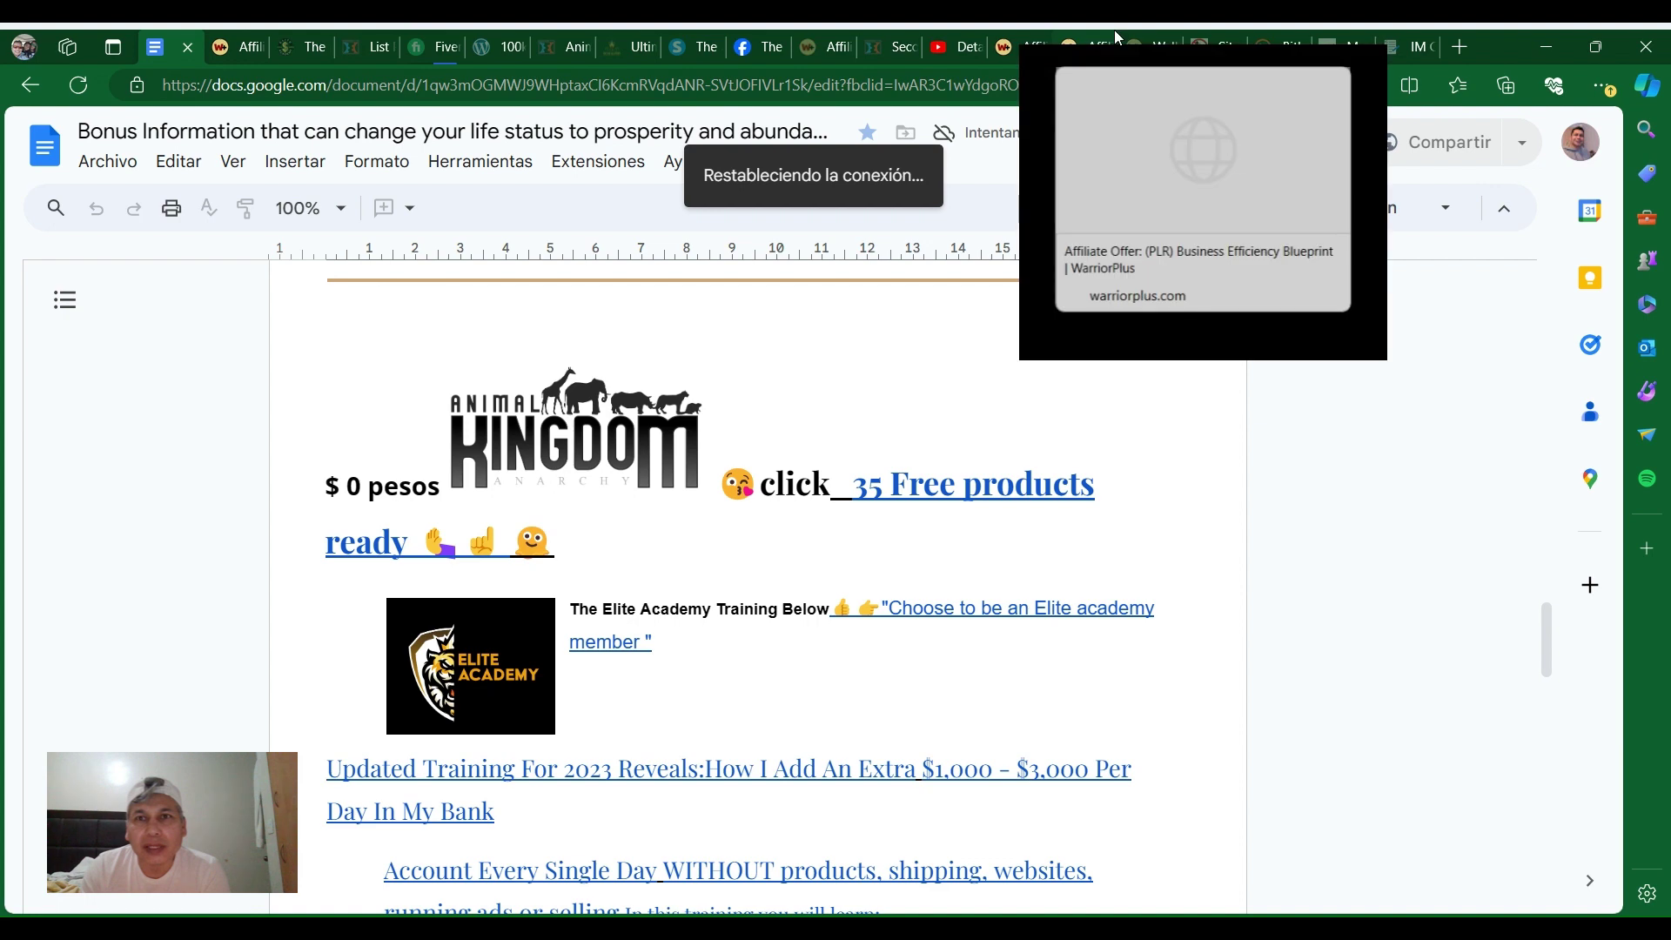
Switch to the WarriorPlus wallet tab showing the 112.16 USD balance.
click(1132, 47)
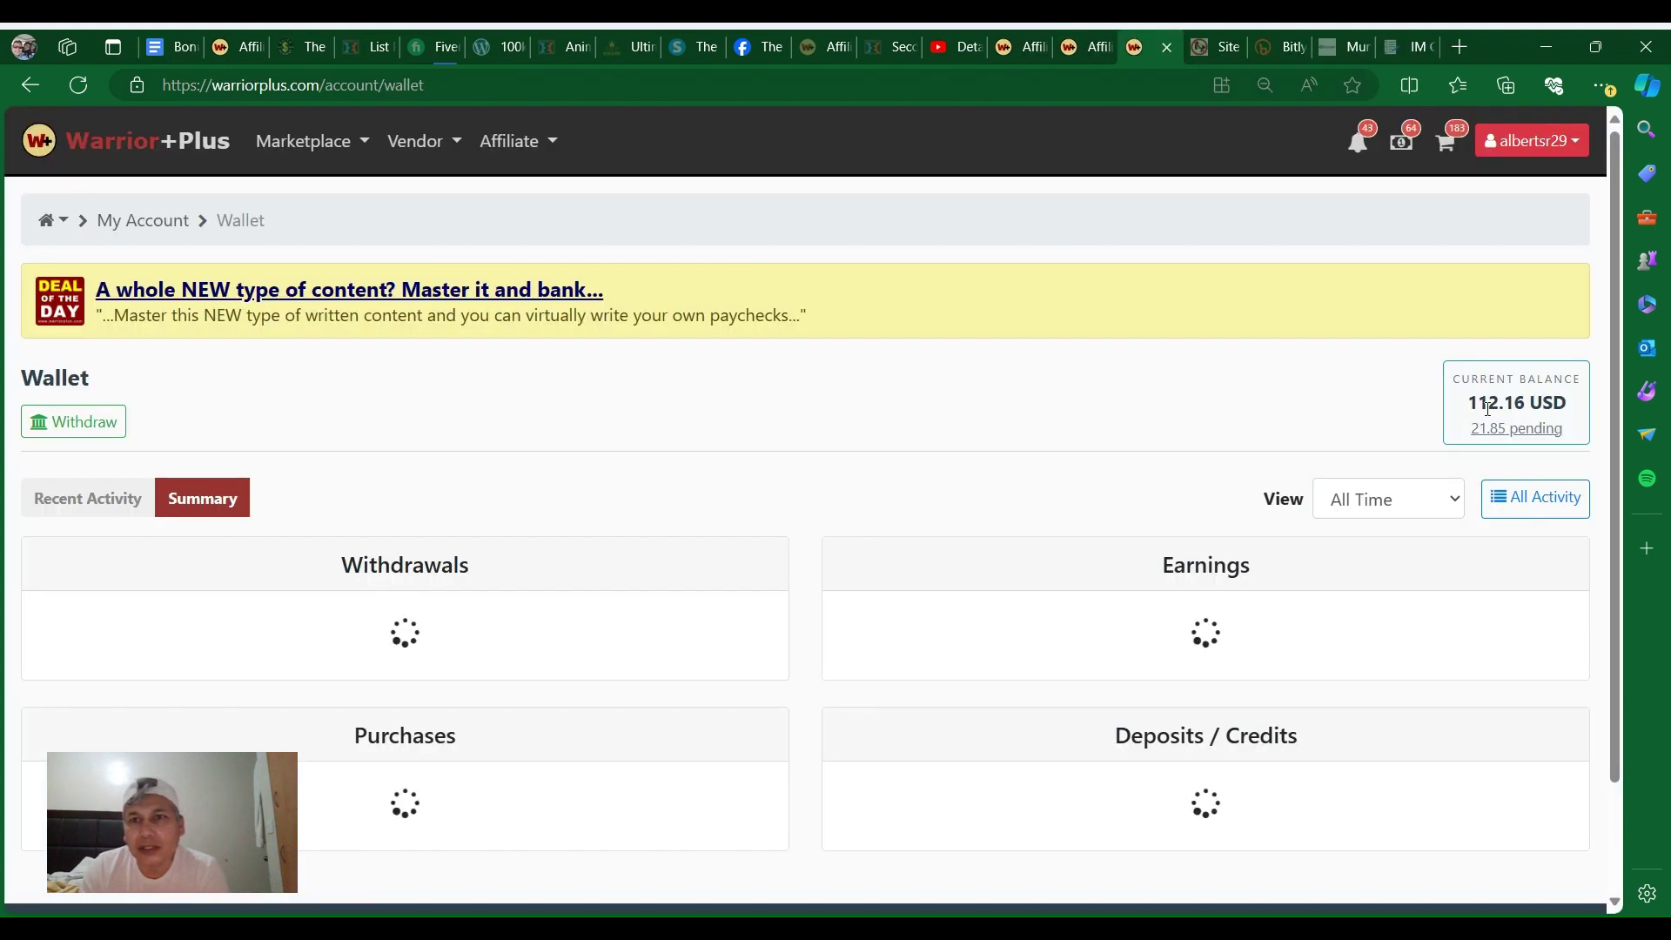